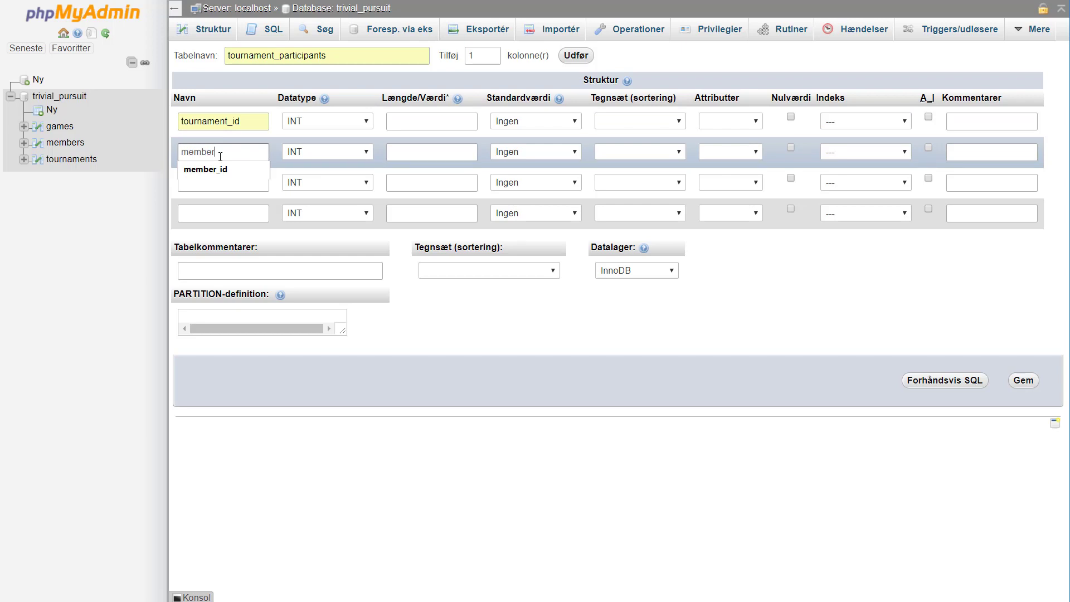
Save tournament_participants with a composite primary key on tournament_id and member_id, and display the table's indexes.
click(858, 122)
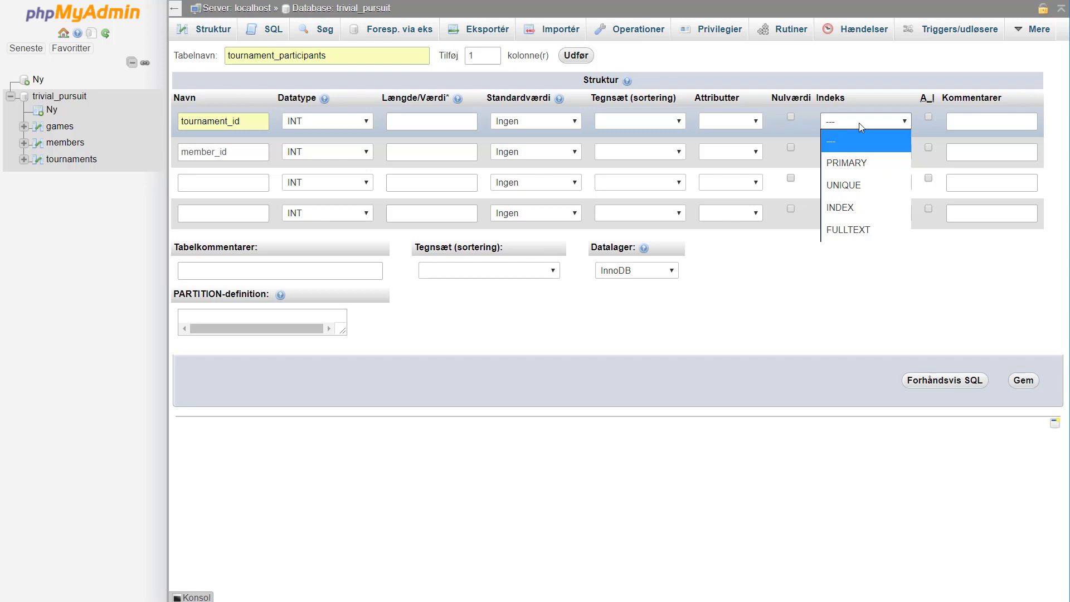
click(861, 162)
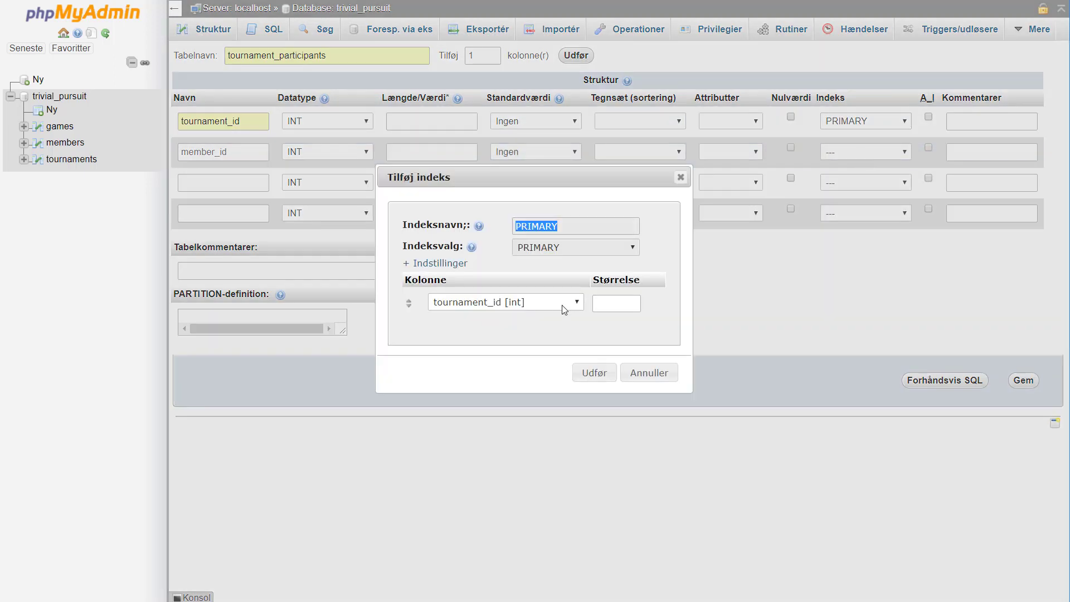
click(594, 372)
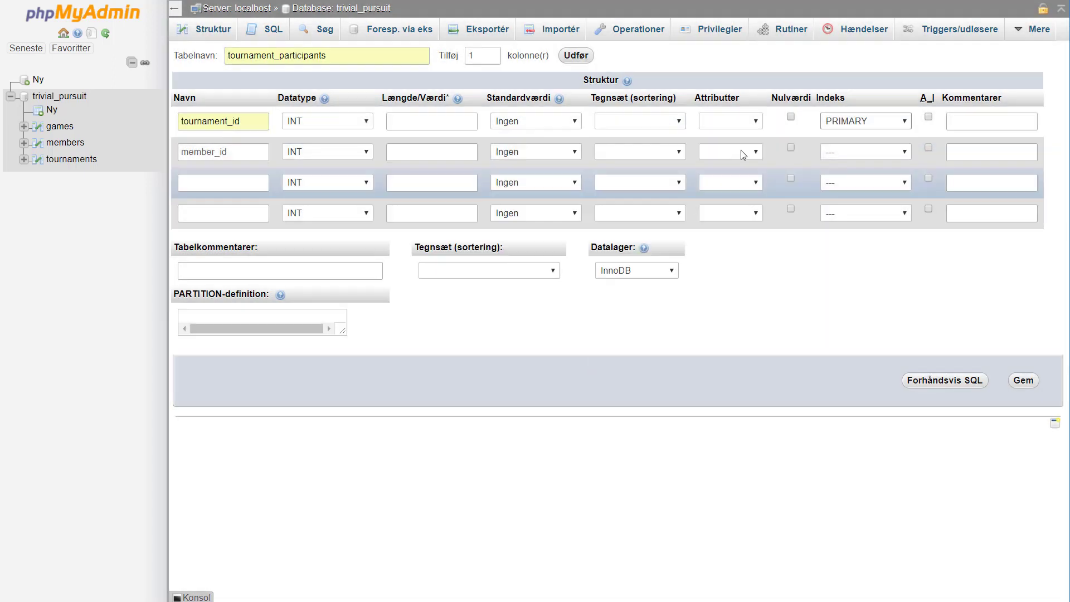
click(840, 151)
click(841, 193)
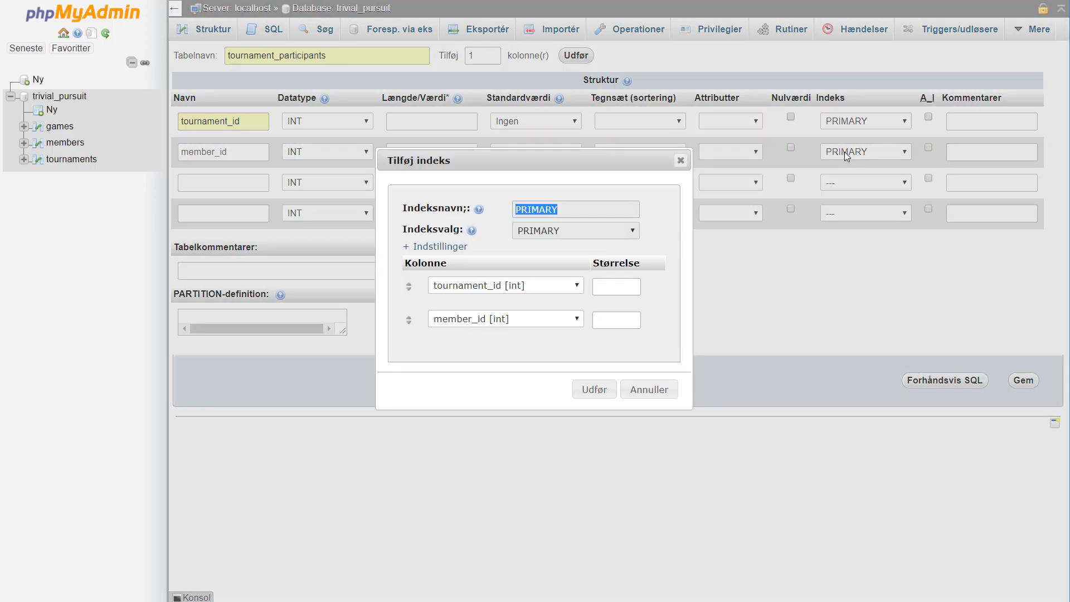
click(592, 388)
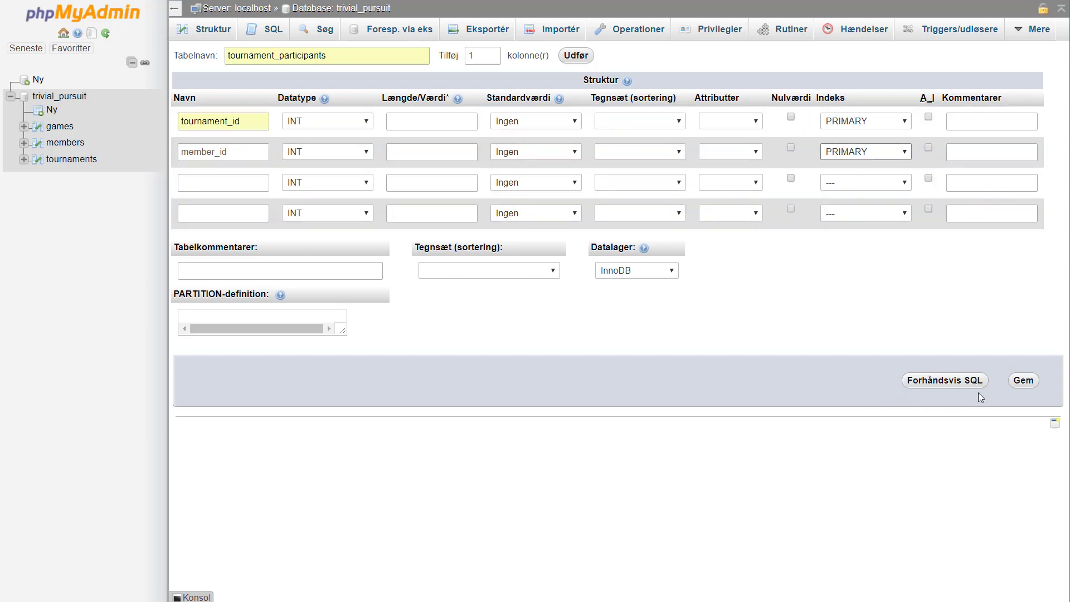
click(1023, 381)
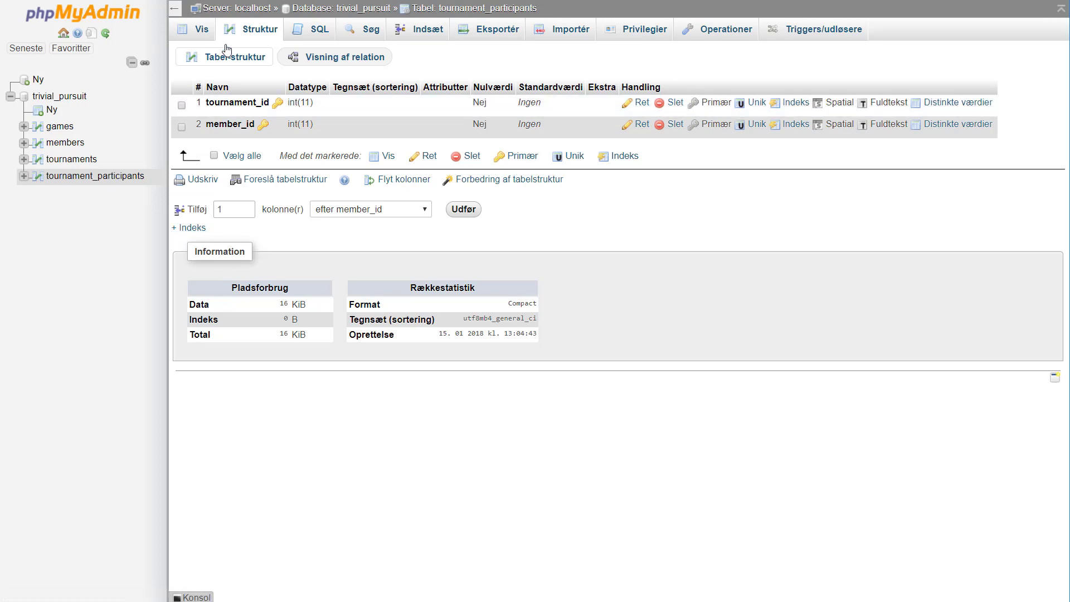
click(191, 228)
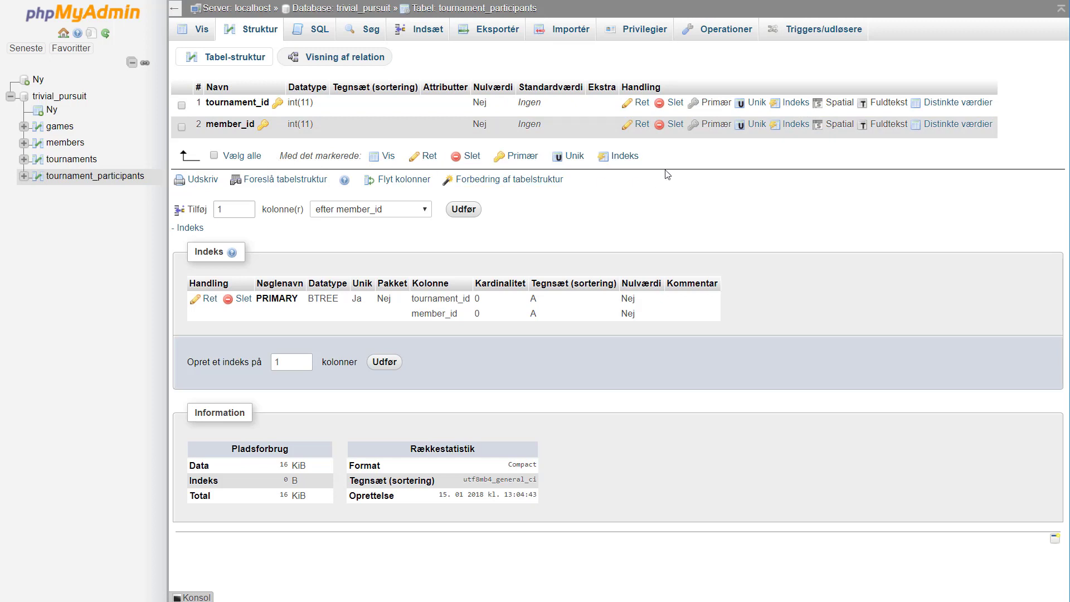
Define a foreign key from tournament_id to trivial_pursuit.tournaments.tournament_id with ON DELETE set to CASCADE.
click(334, 57)
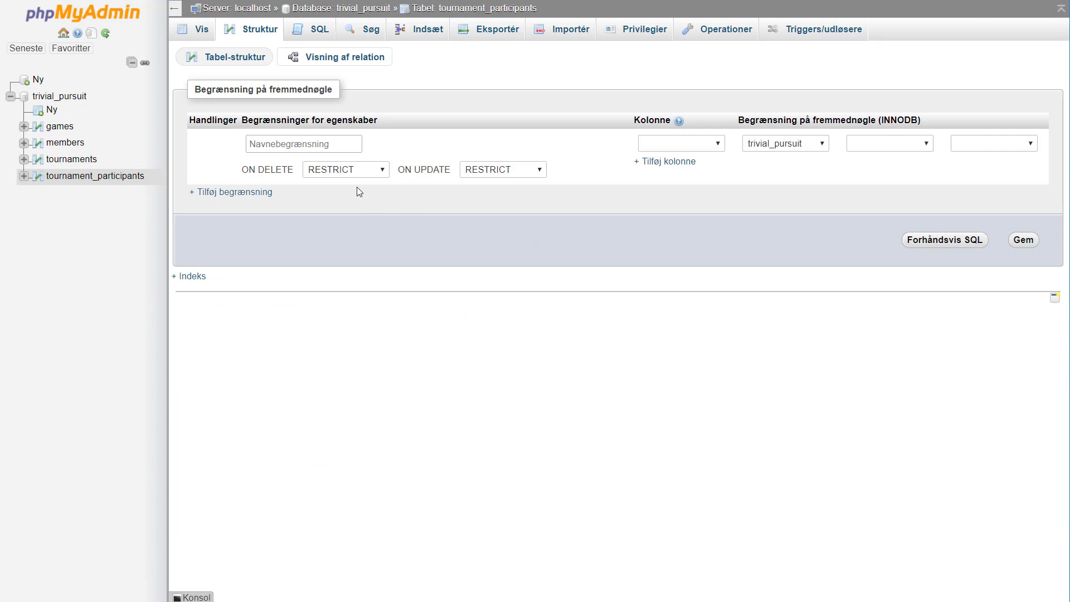
click(688, 143)
click(672, 188)
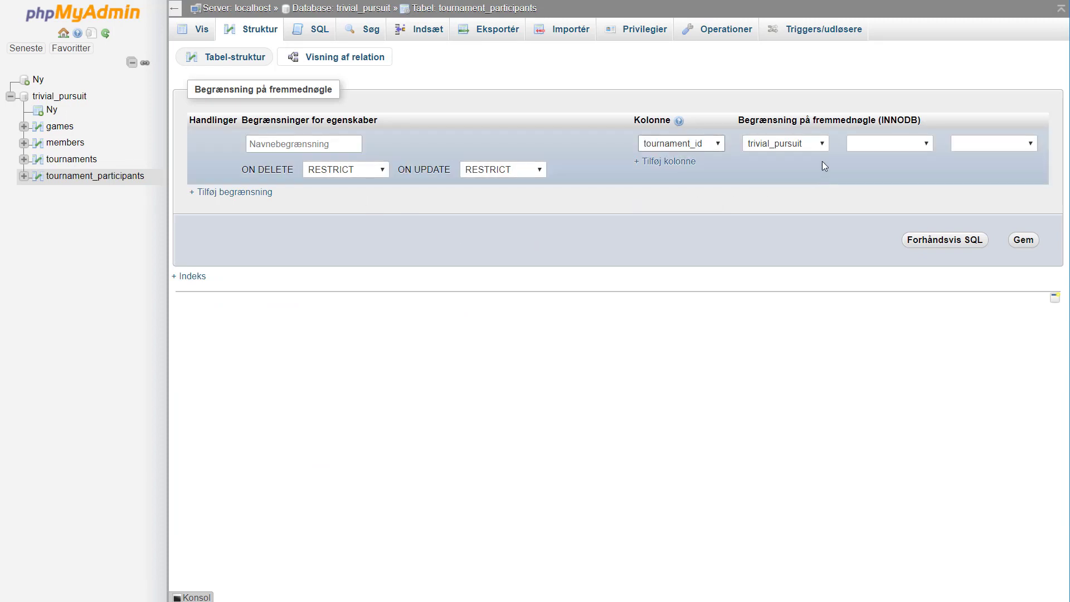
click(892, 145)
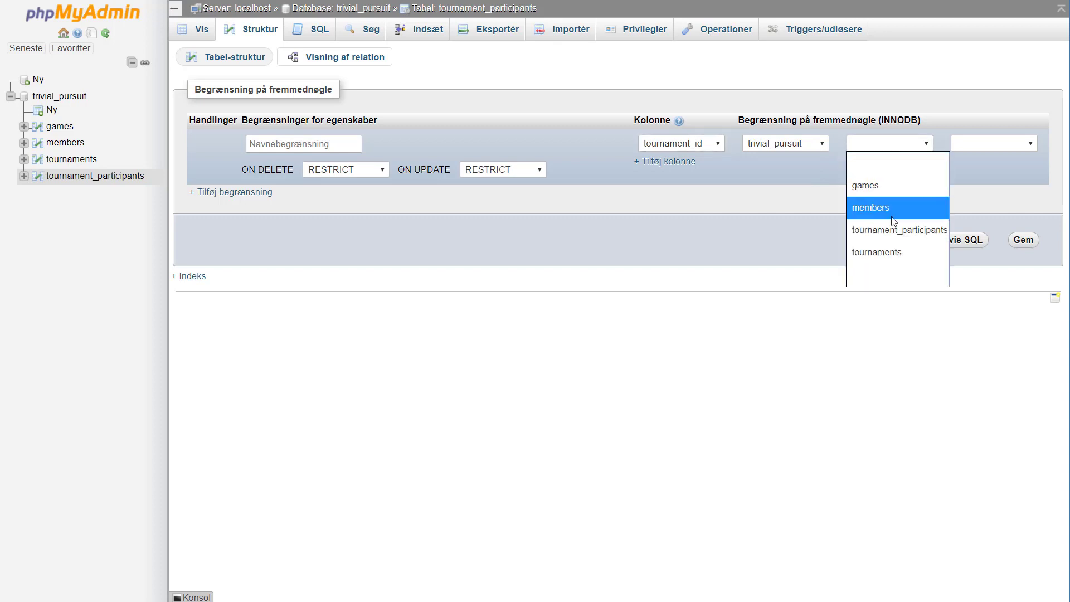
click(886, 248)
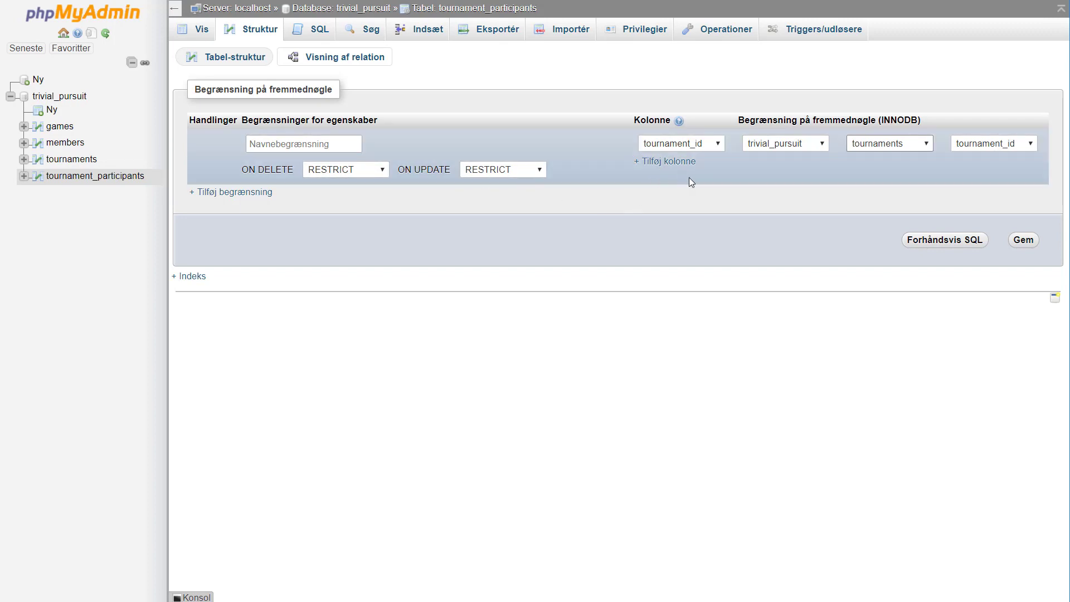
click(369, 174)
click(336, 186)
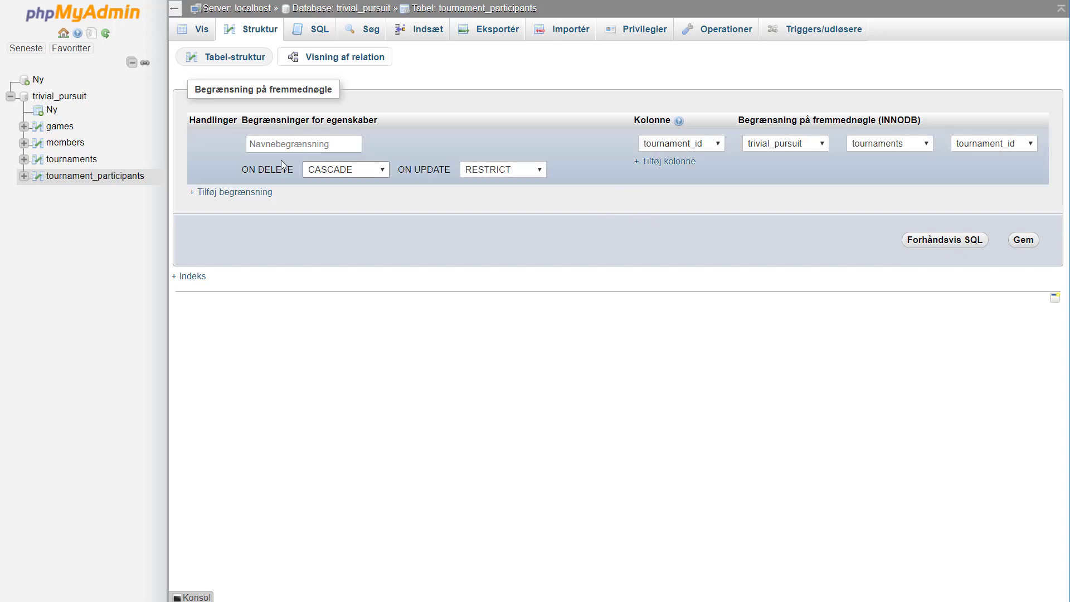
Add a second foreign key from member_id to trivial_pursuit.members.member_id with ON DELETE CASCADE, and save the constraints.
click(237, 192)
click(697, 200)
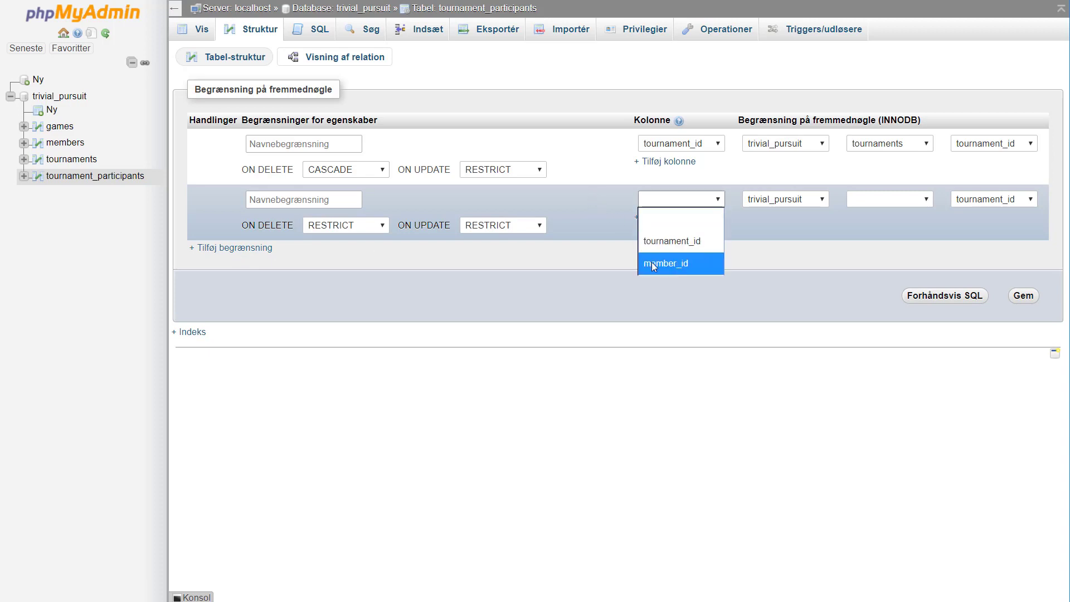
click(665, 263)
click(895, 202)
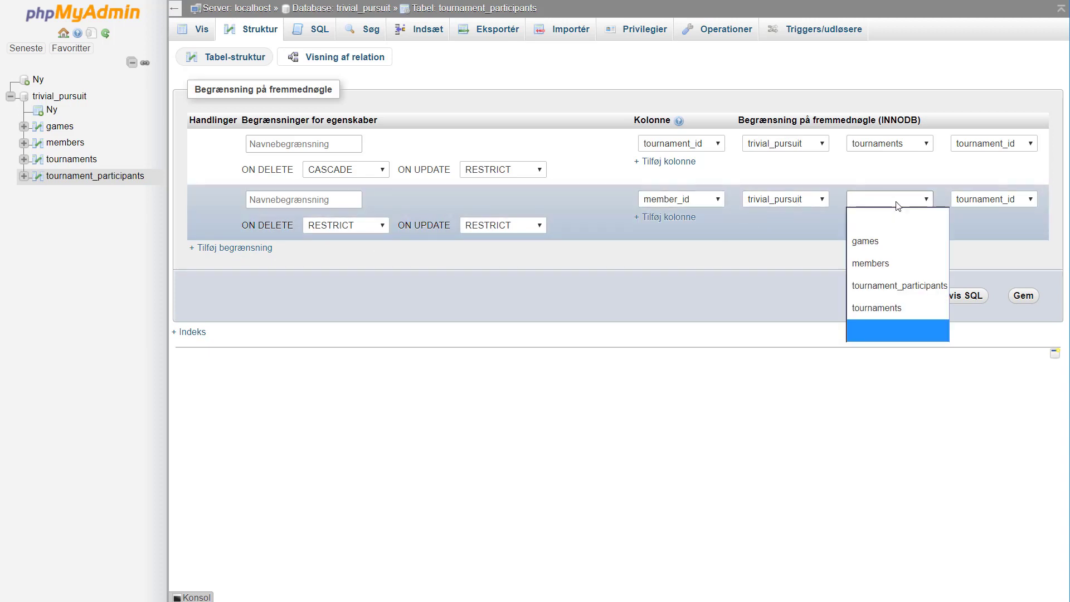
click(884, 266)
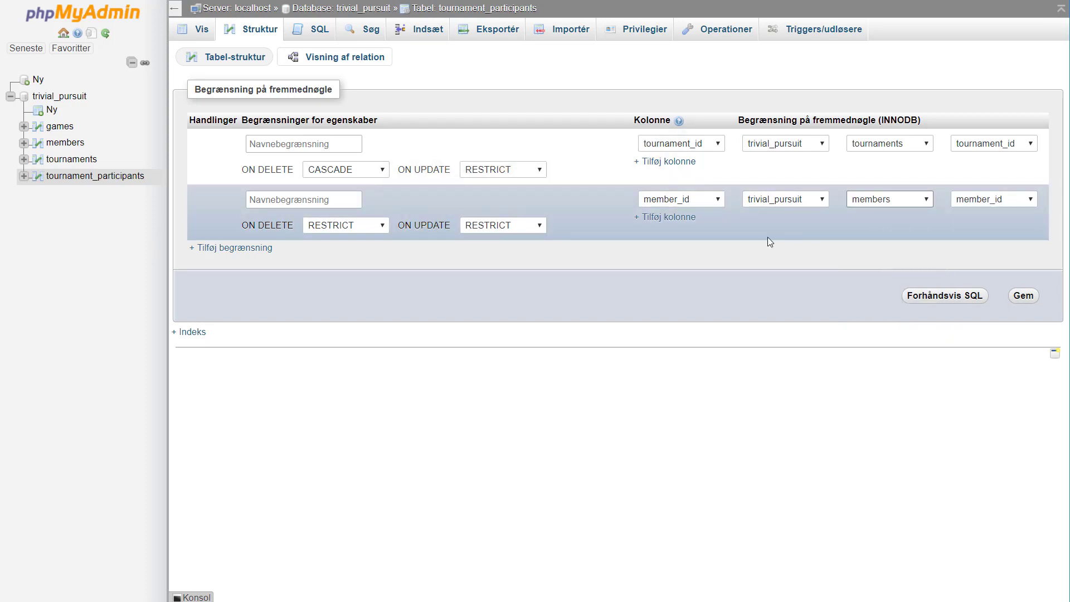
click(343, 229)
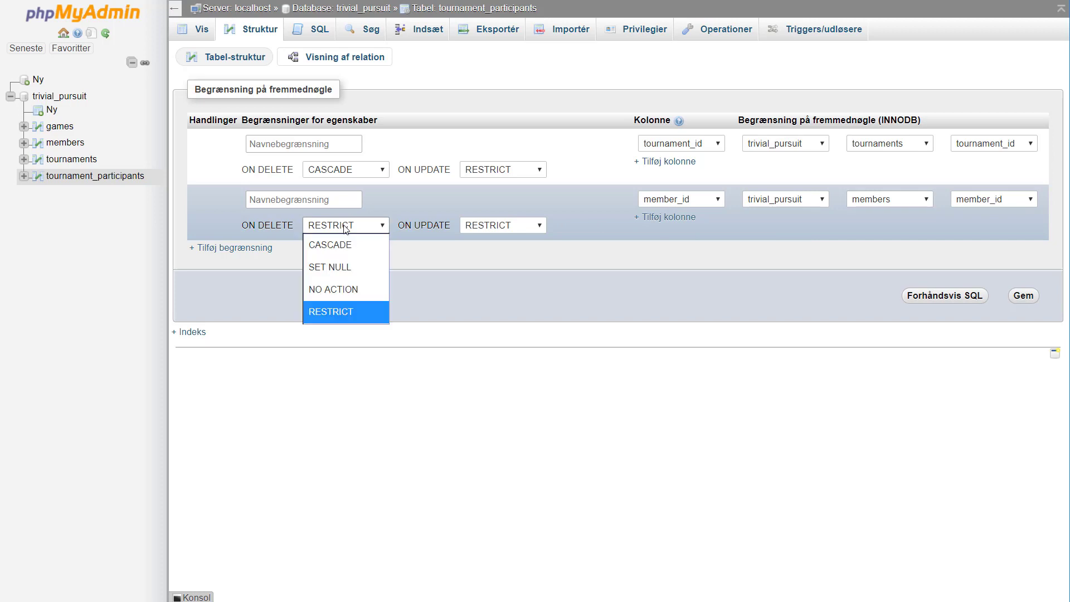
click(341, 244)
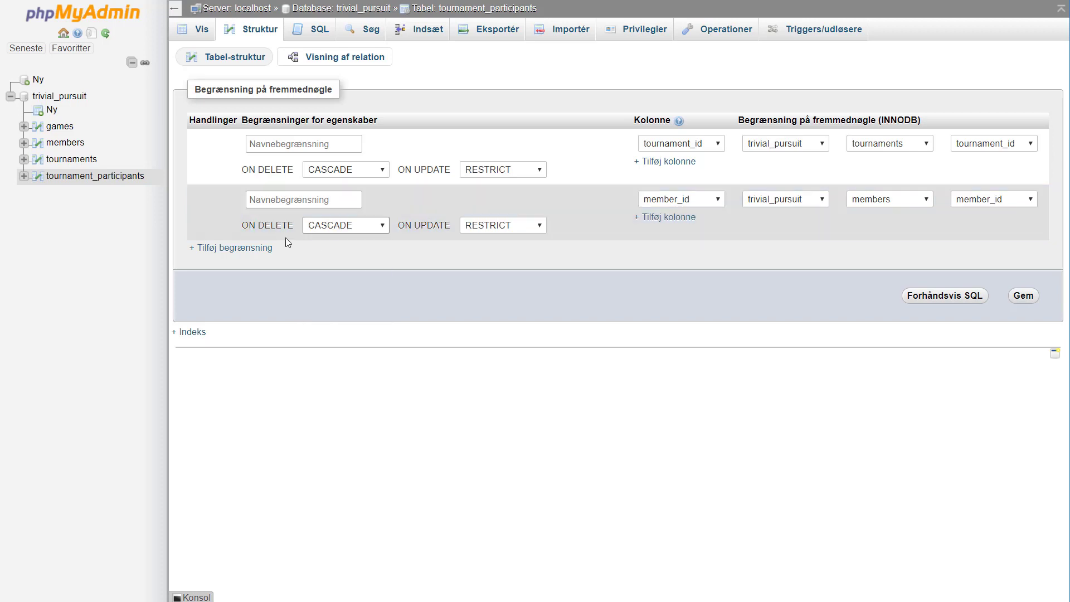
click(1023, 296)
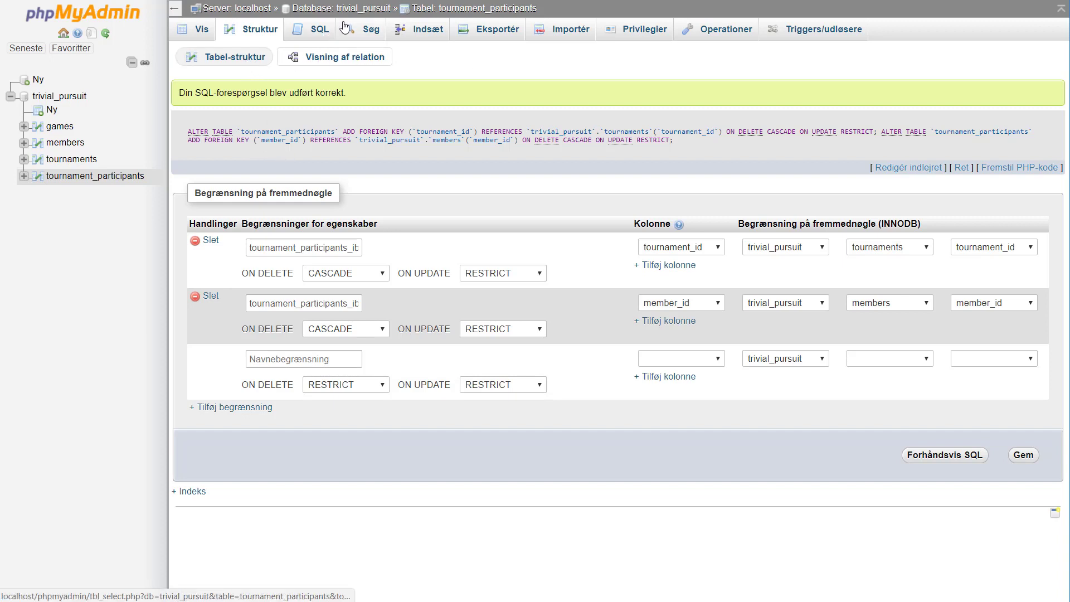
Examine the indexes of tournament_participants in its table structure.
click(327, 61)
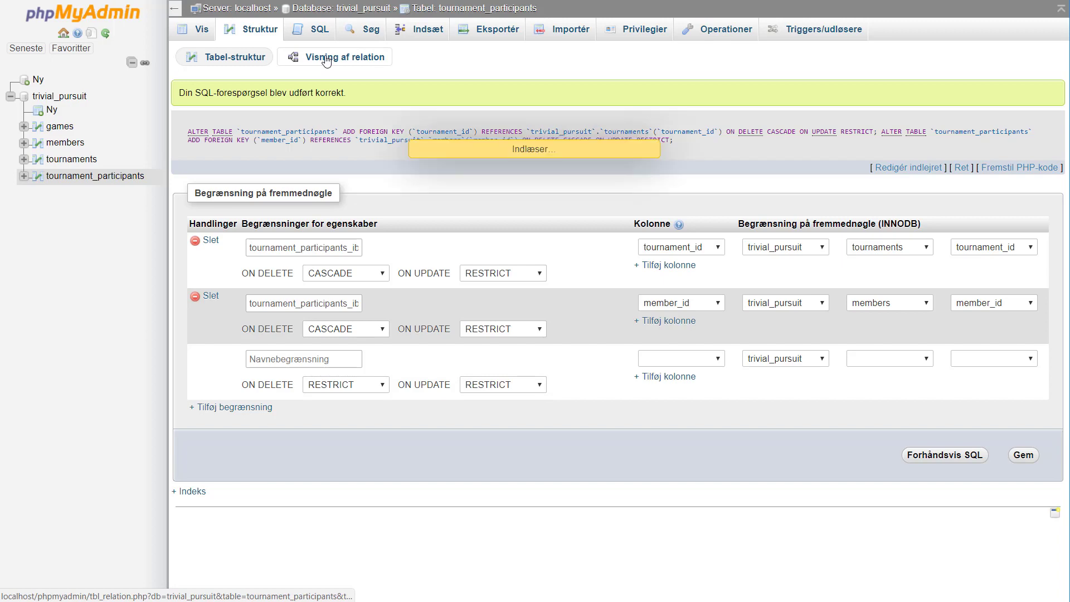
click(231, 57)
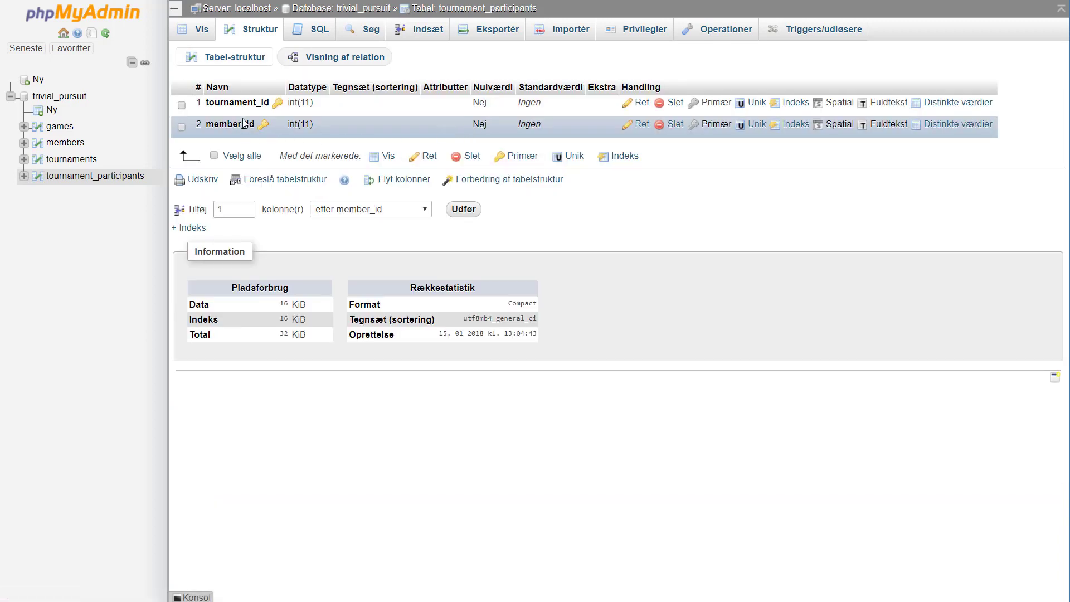
click(192, 228)
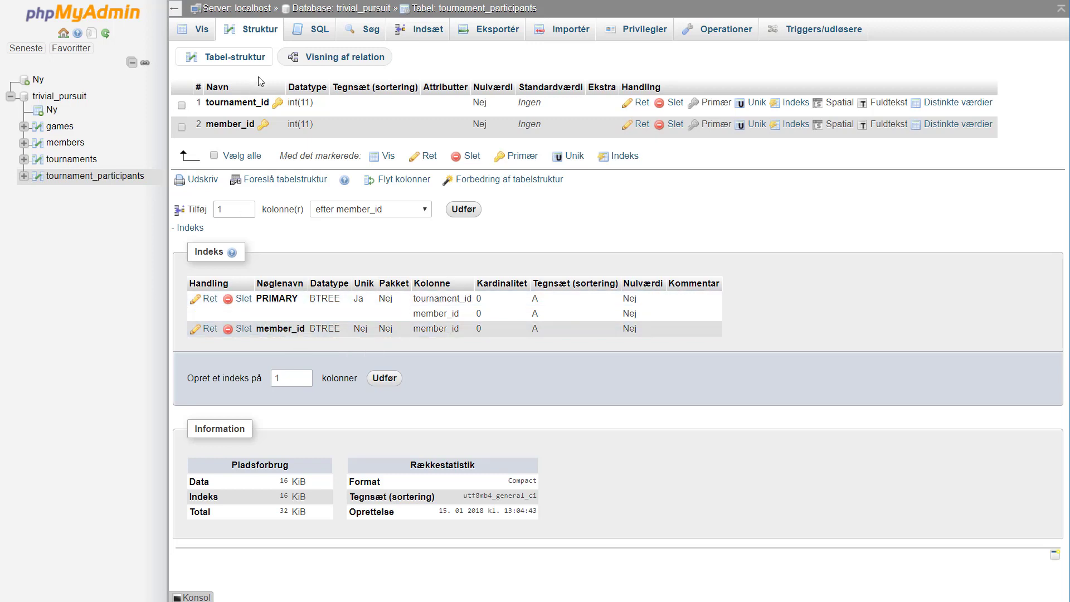
Show the games, members, tournaments and tournament_participants tables of trivial_pursuit in the Designer diagram.
click(373, 12)
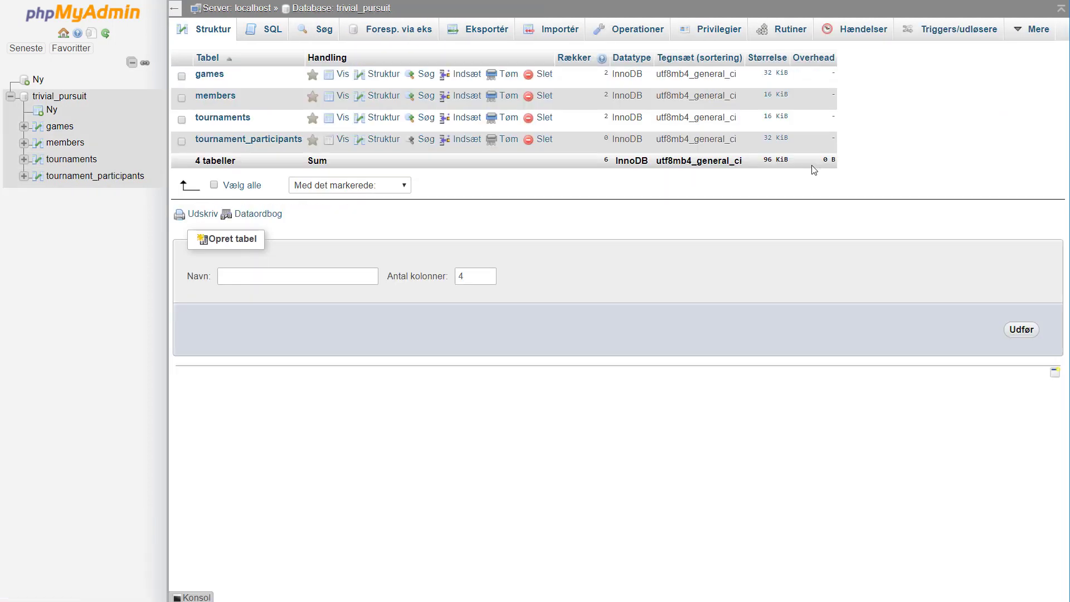
mouse_move(1040, 33)
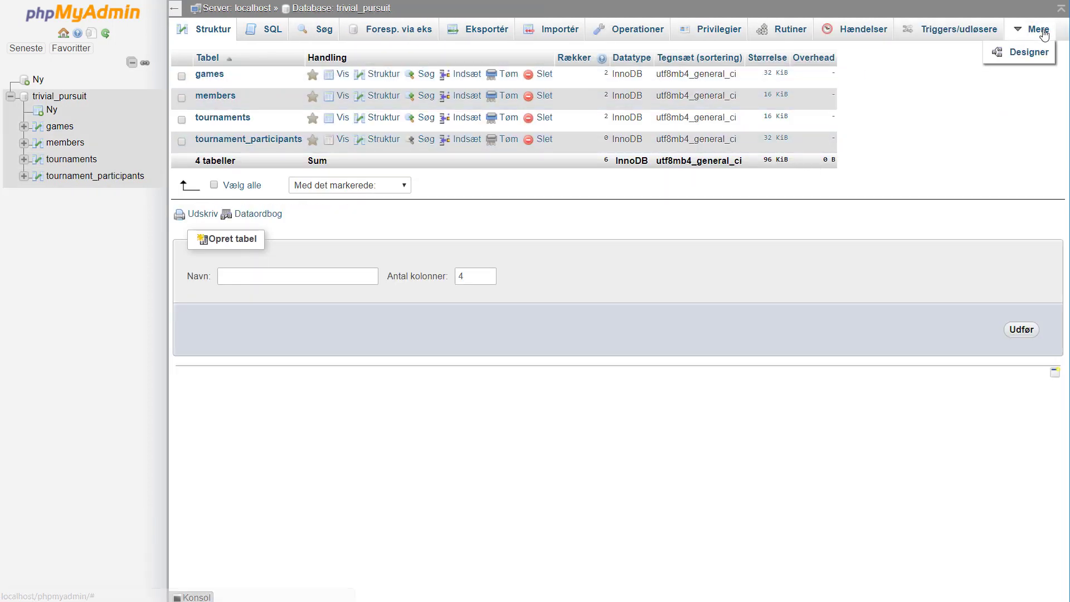
click(1028, 52)
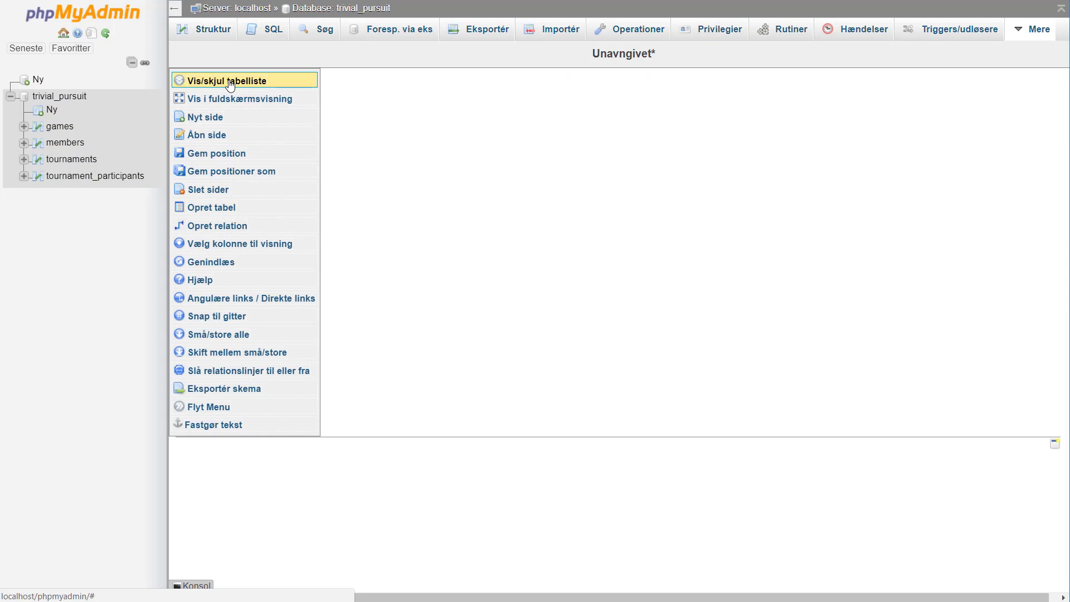
click(229, 83)
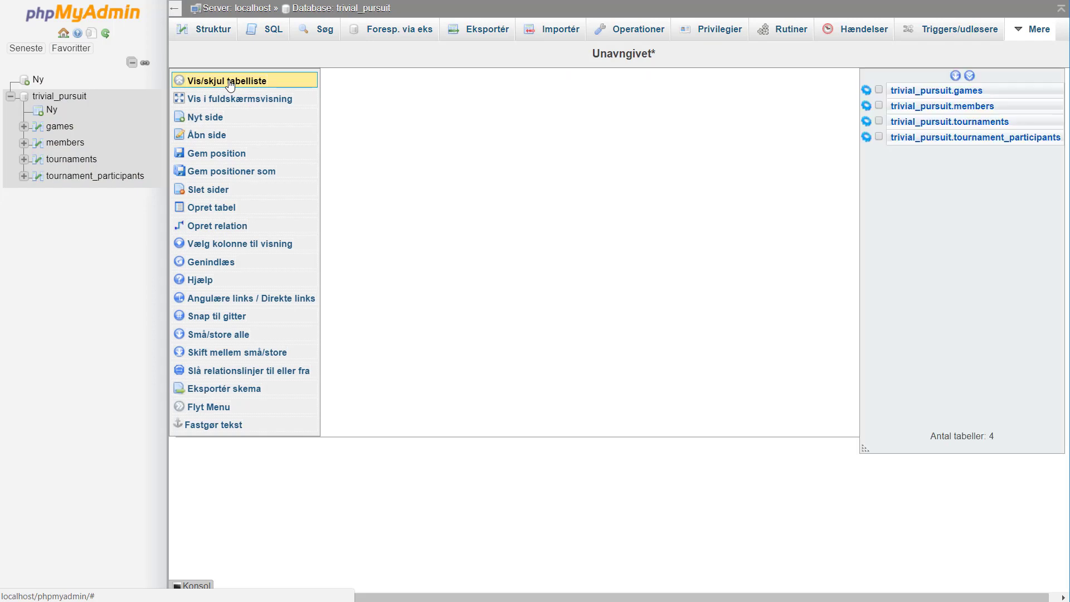
click(878, 91)
click(878, 105)
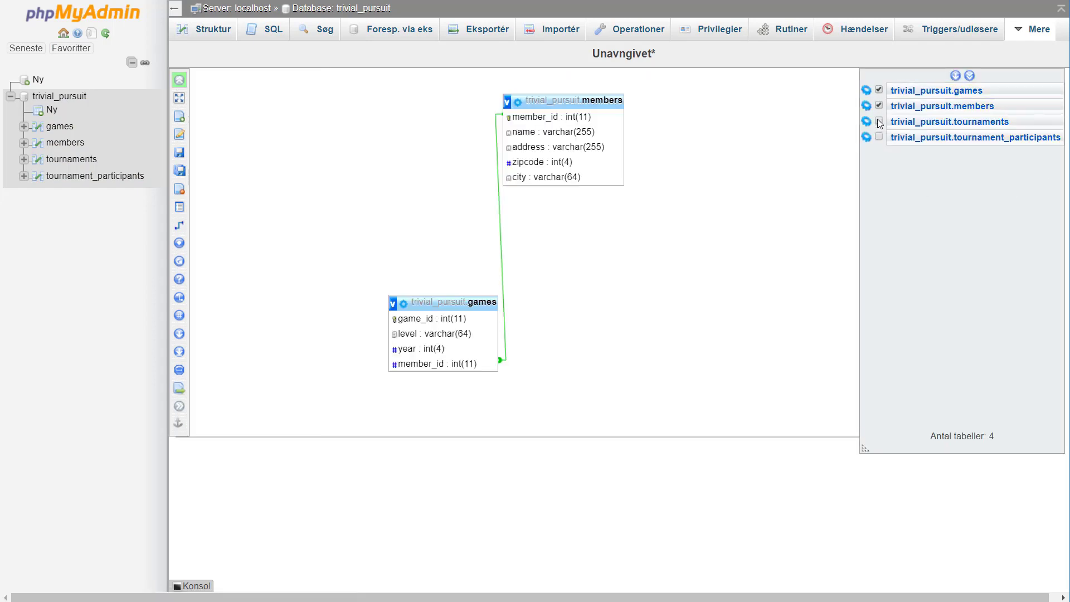
click(878, 120)
click(878, 137)
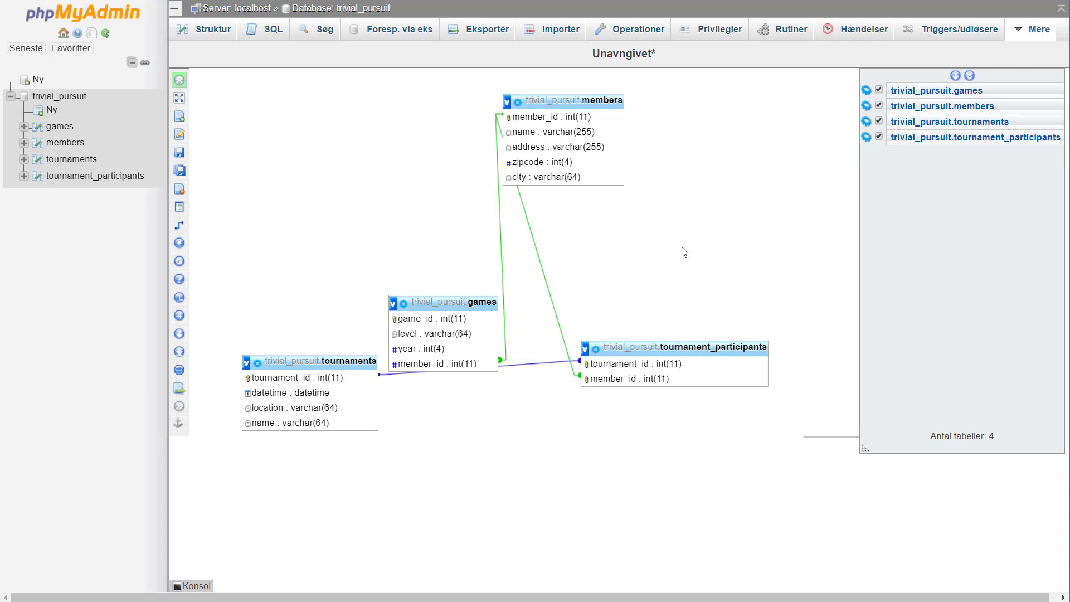
Arrange the diagram so members, tournament_participants and tournaments sit side by side in a row above games.
drag(561, 99, 267, 103)
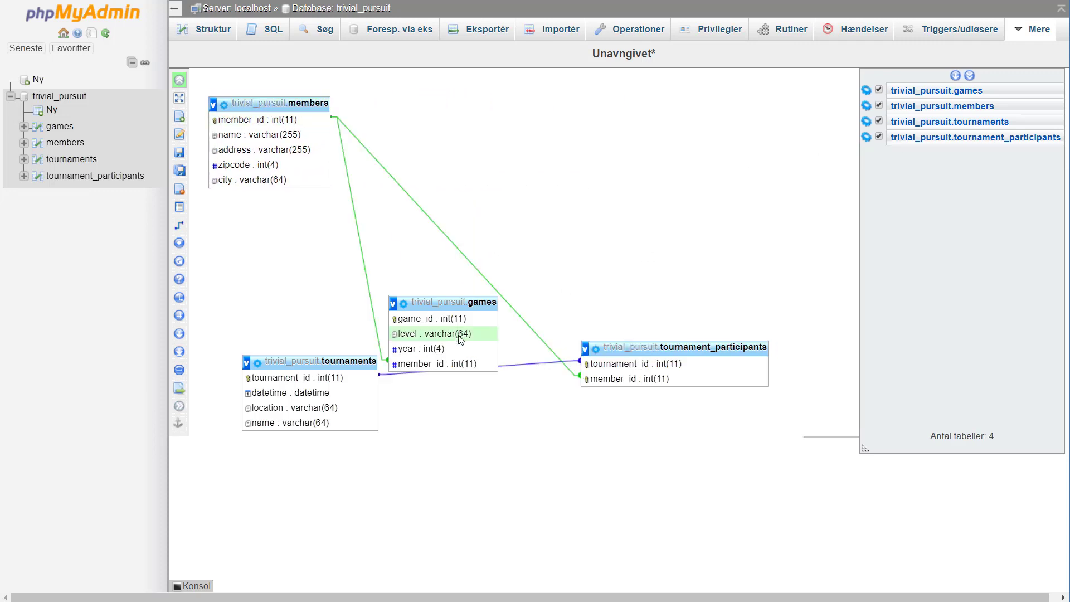
drag(324, 359, 650, 114)
drag(640, 347, 408, 108)
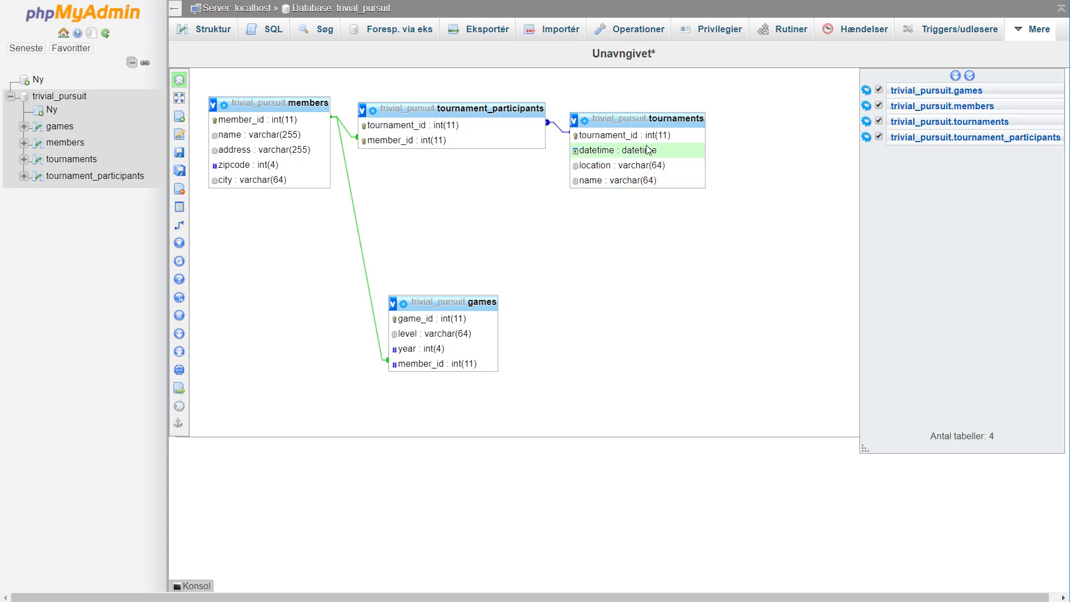
drag(638, 119, 661, 120)
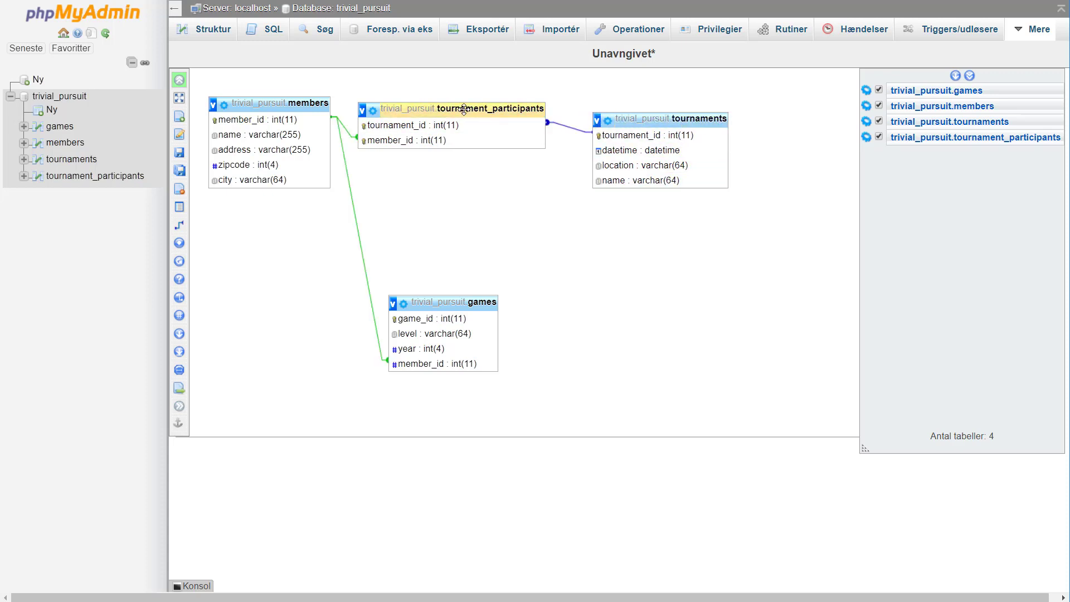
drag(468, 105, 472, 106)
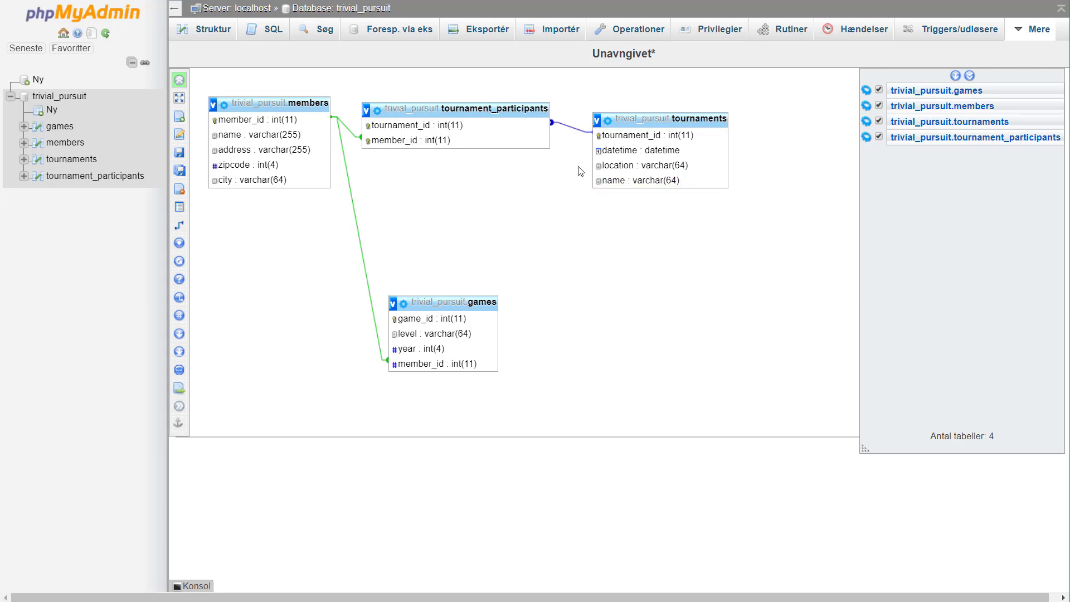
Start inserting rows into tournament_participants, setting the first row to tournament_id 1 and member_id 101.
click(369, 10)
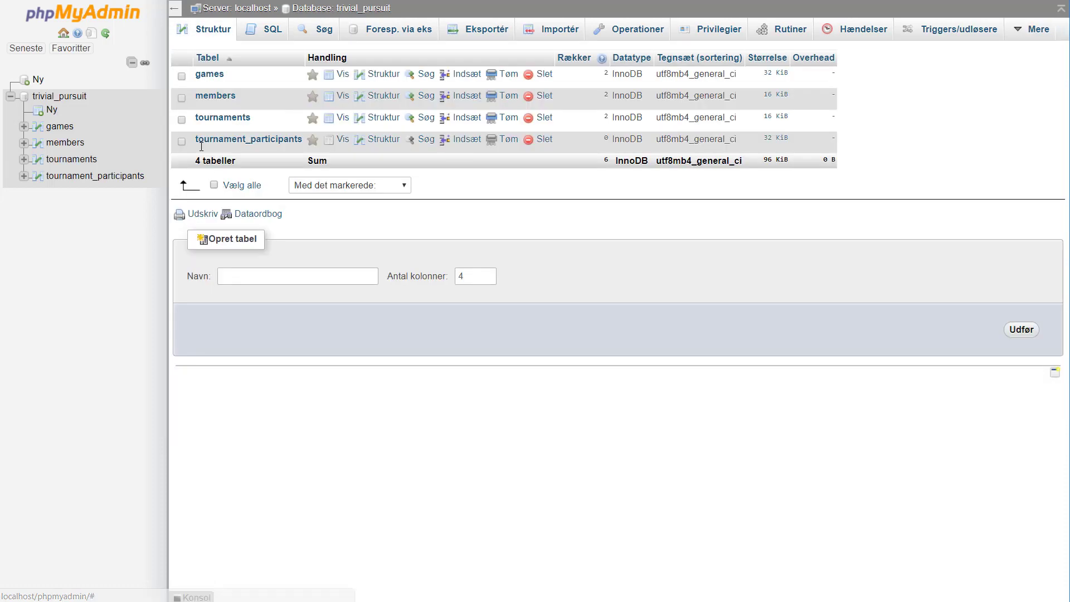
click(221, 141)
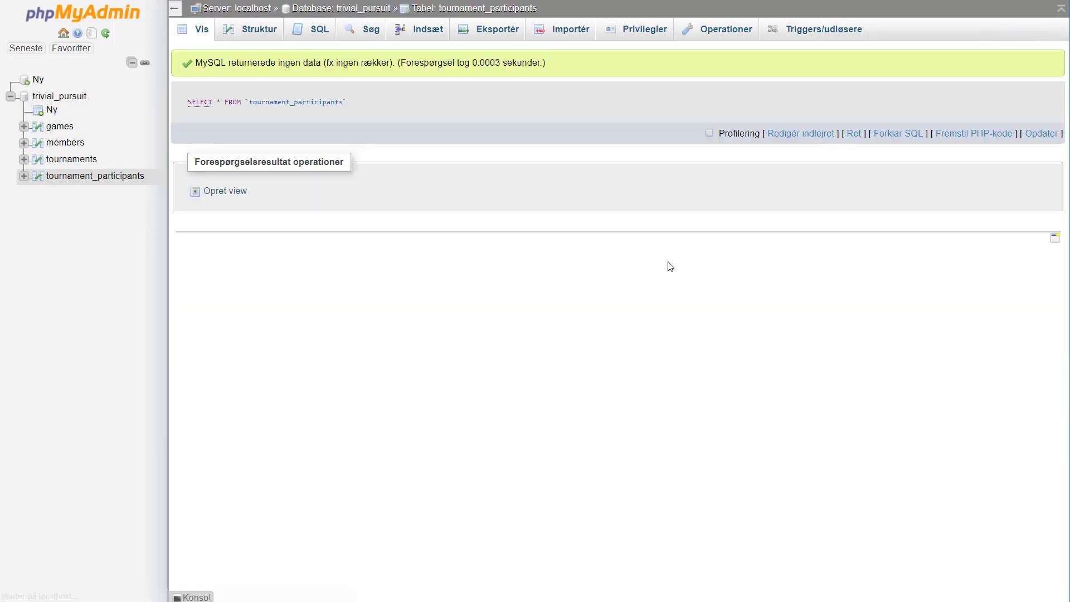
click(423, 28)
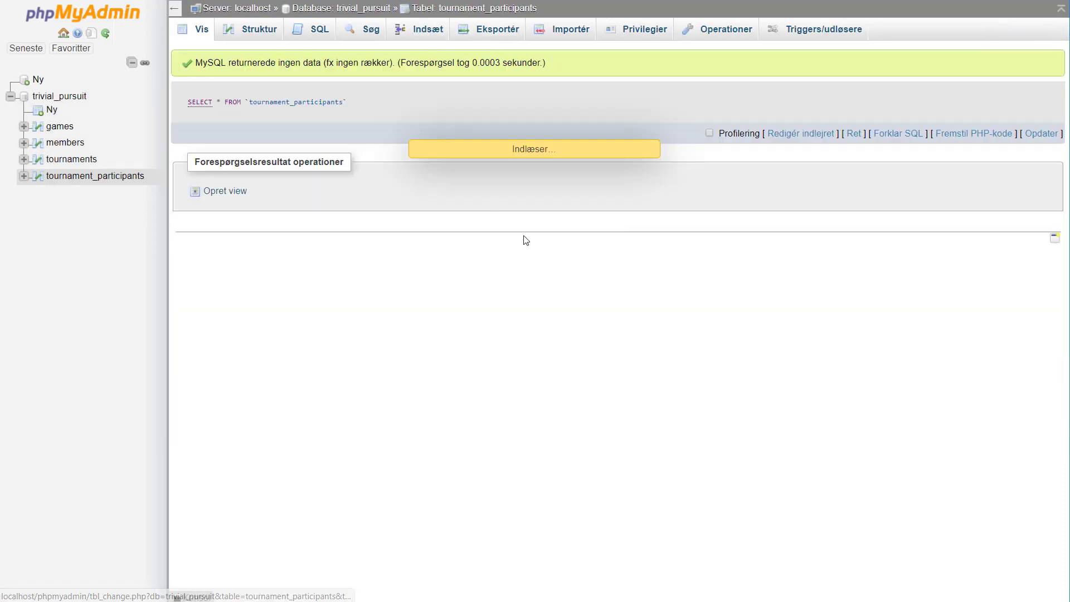
click(500, 80)
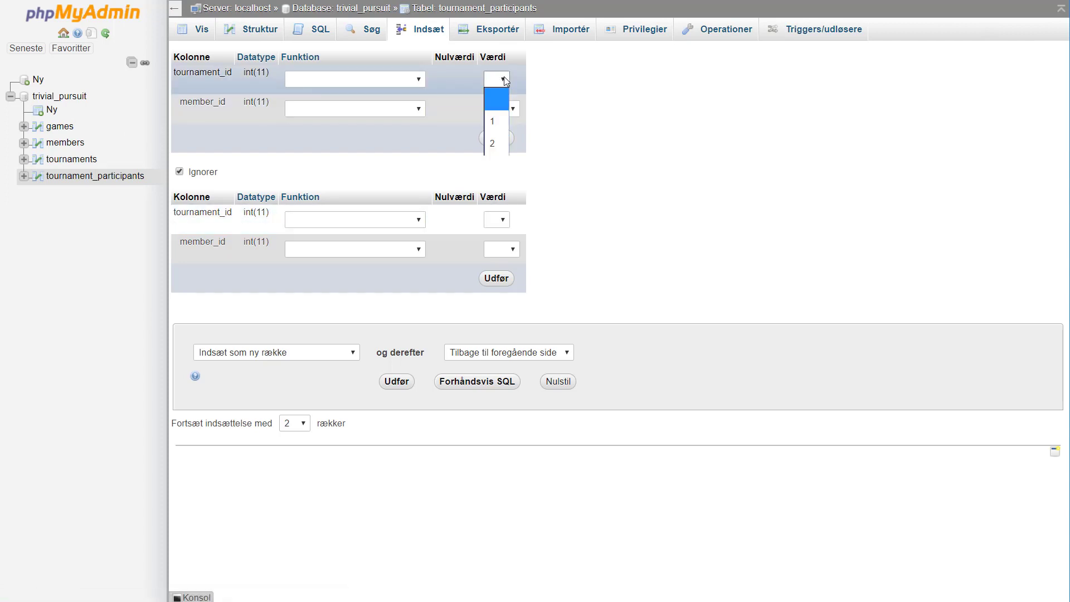
click(512, 108)
click(513, 109)
click(505, 75)
click(502, 79)
click(497, 120)
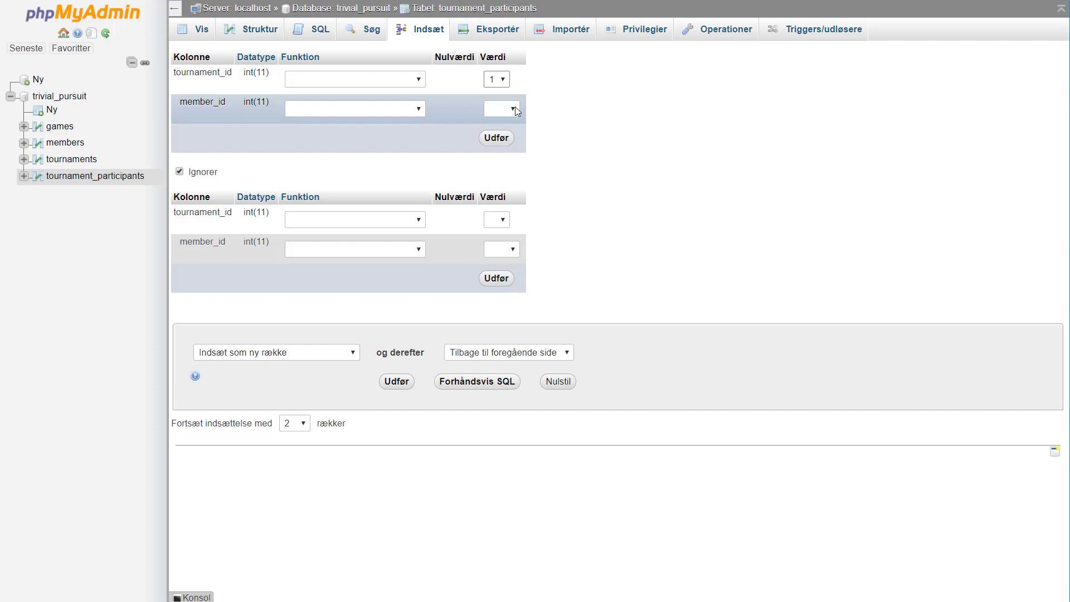
click(514, 107)
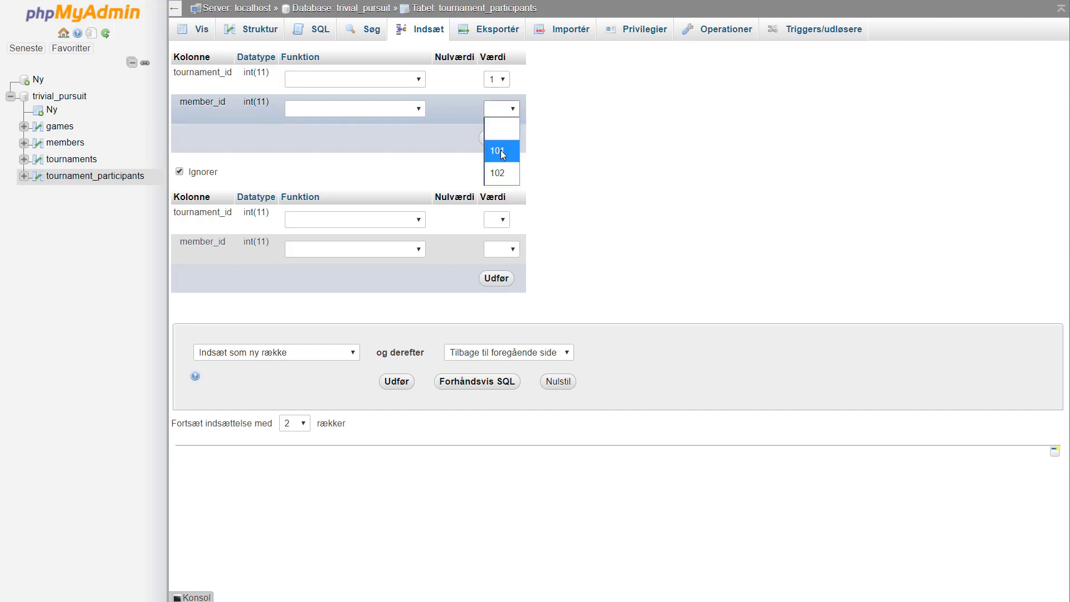
click(502, 150)
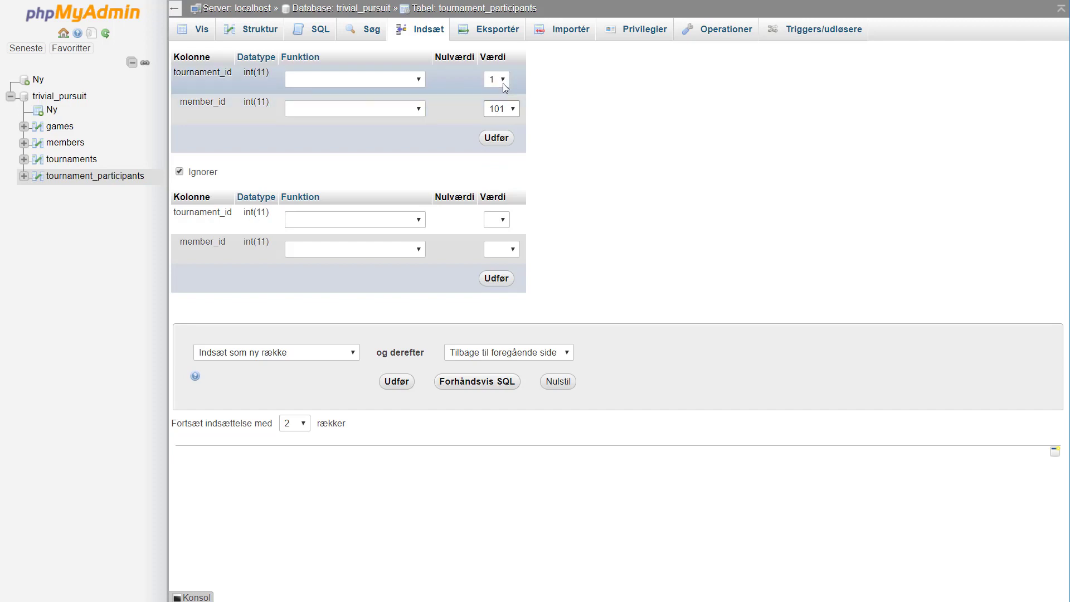
Insert both new rows, with tournament_id 1 and member_id 102 in the second, and browse the contents of tournament_participants.
click(507, 221)
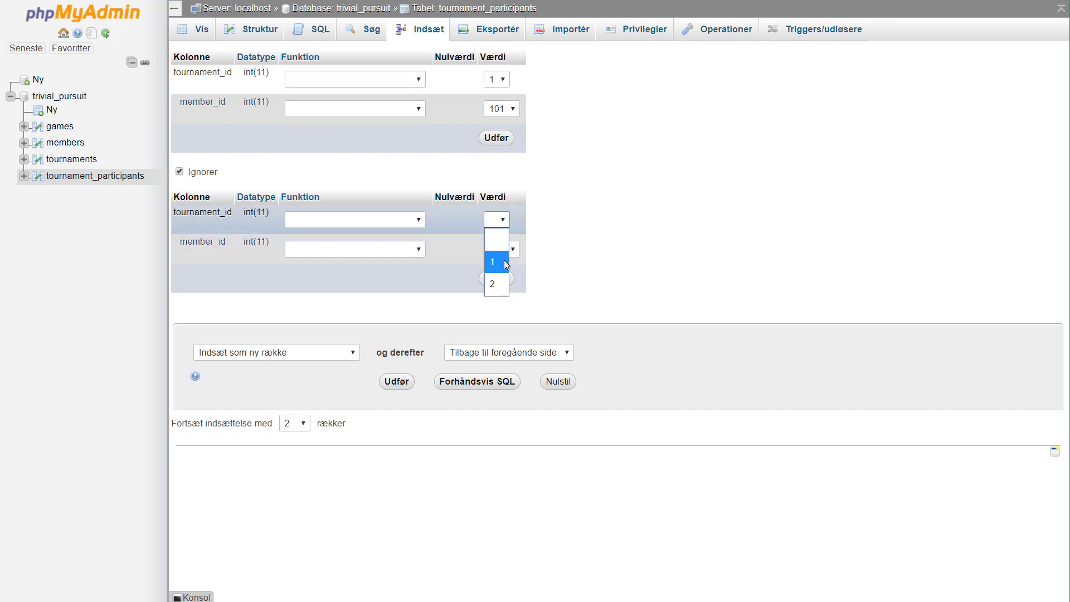
click(504, 260)
click(509, 249)
click(499, 315)
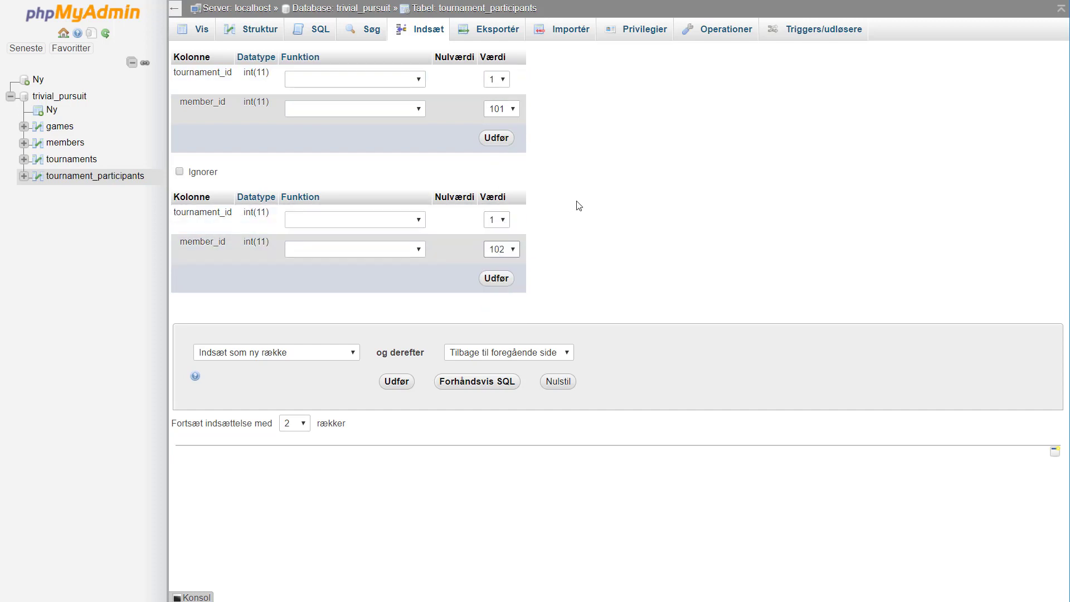
click(506, 280)
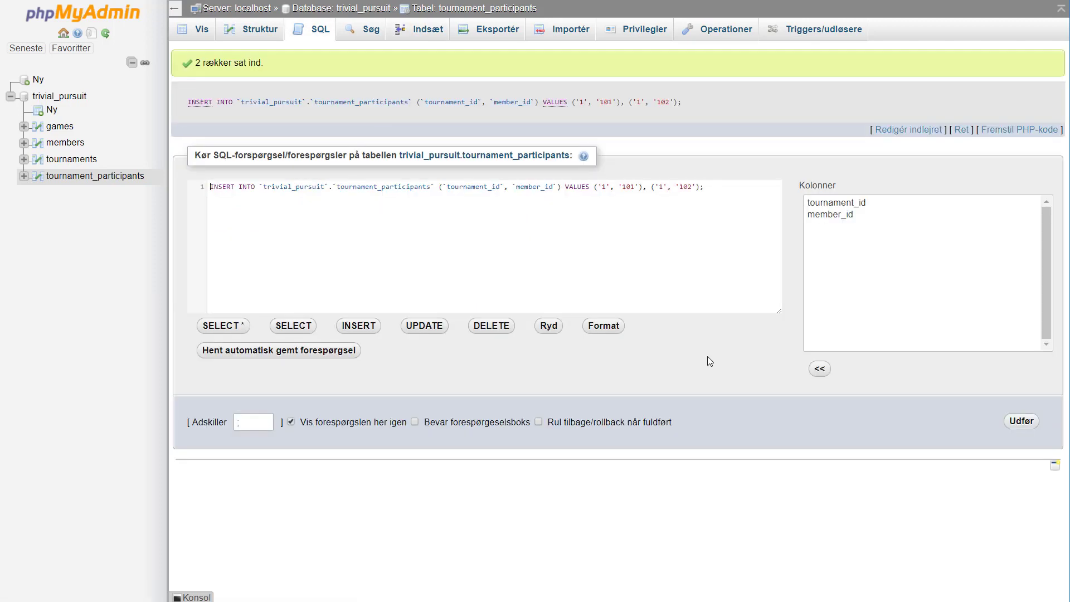
click(190, 32)
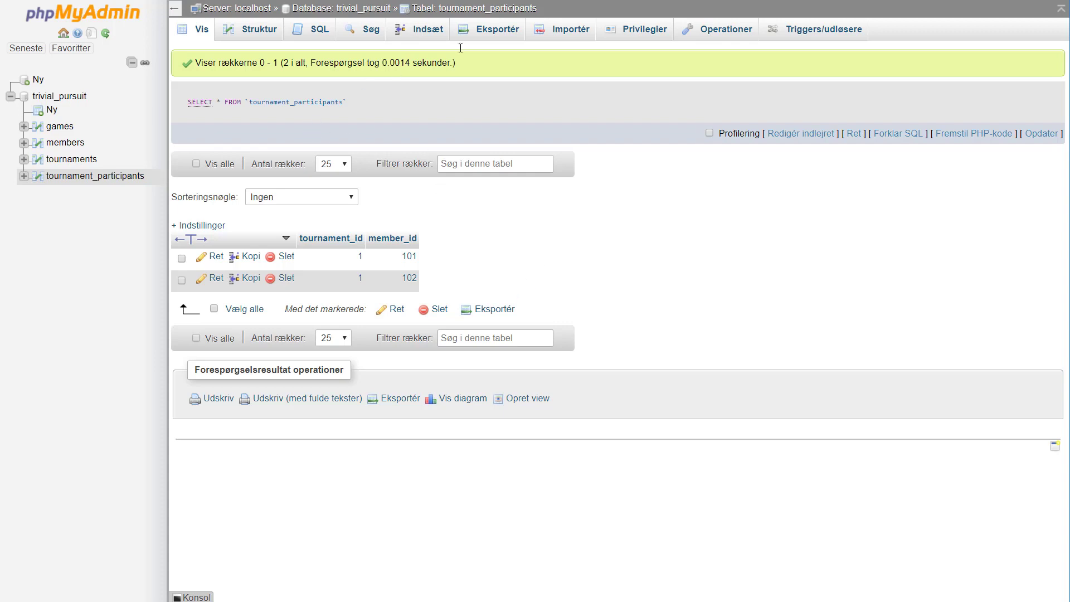
Reopen the trivial_pursuit Designer diagram and display the games, members, tournaments and tournament_participants tables in it.
click(880, 133)
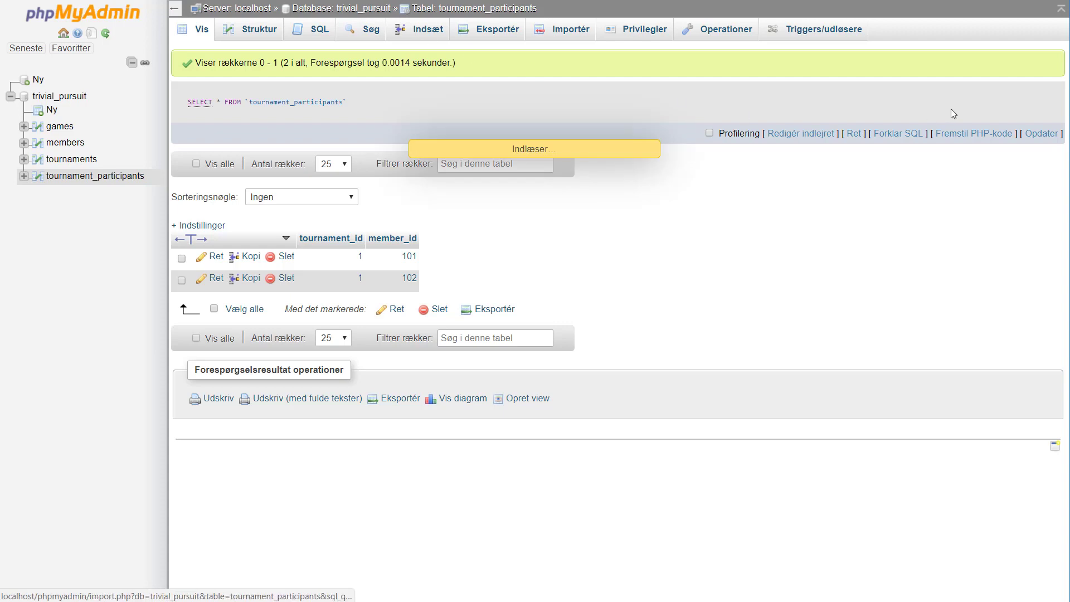
click(1032, 29)
click(1025, 51)
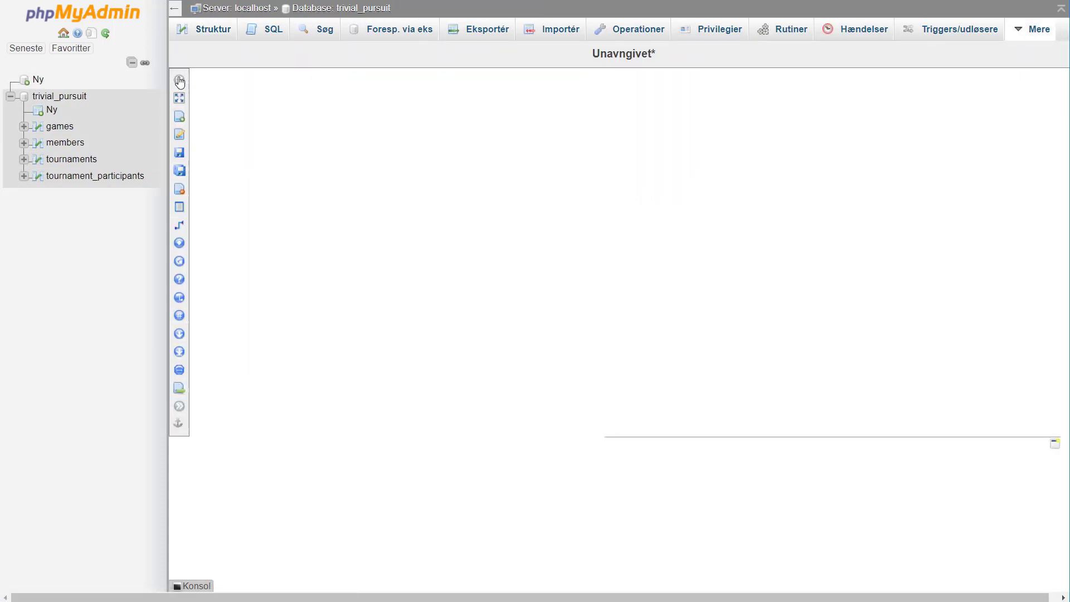
click(179, 81)
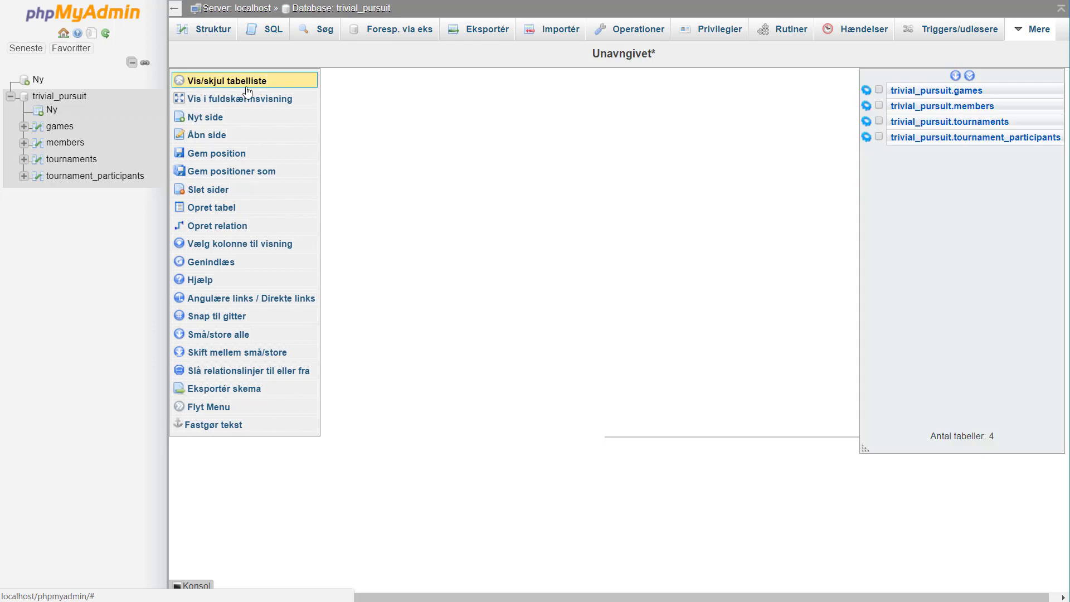
click(878, 90)
click(878, 106)
click(878, 121)
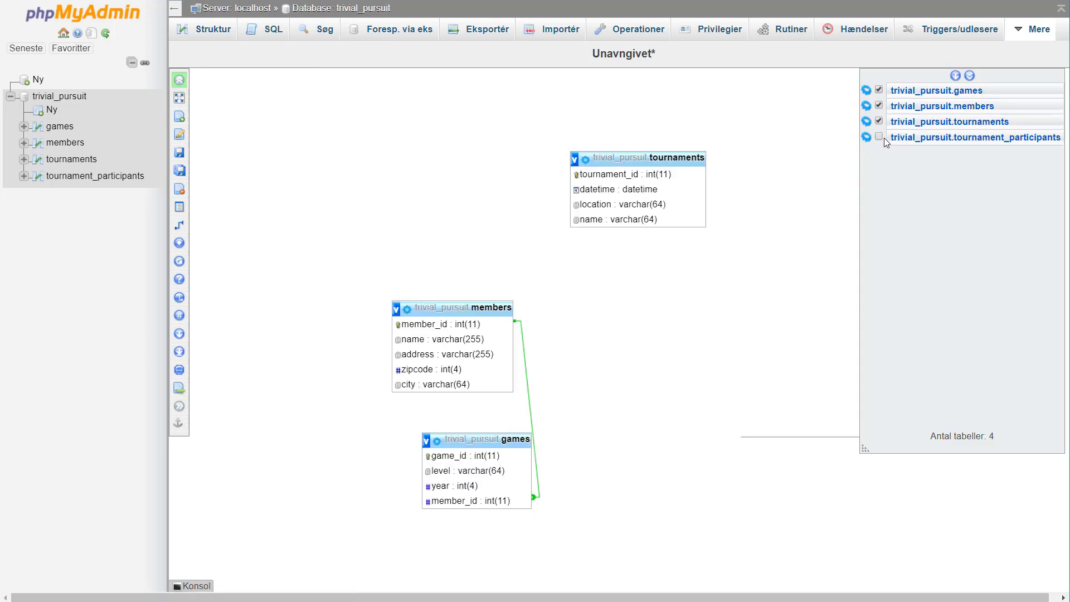
click(879, 137)
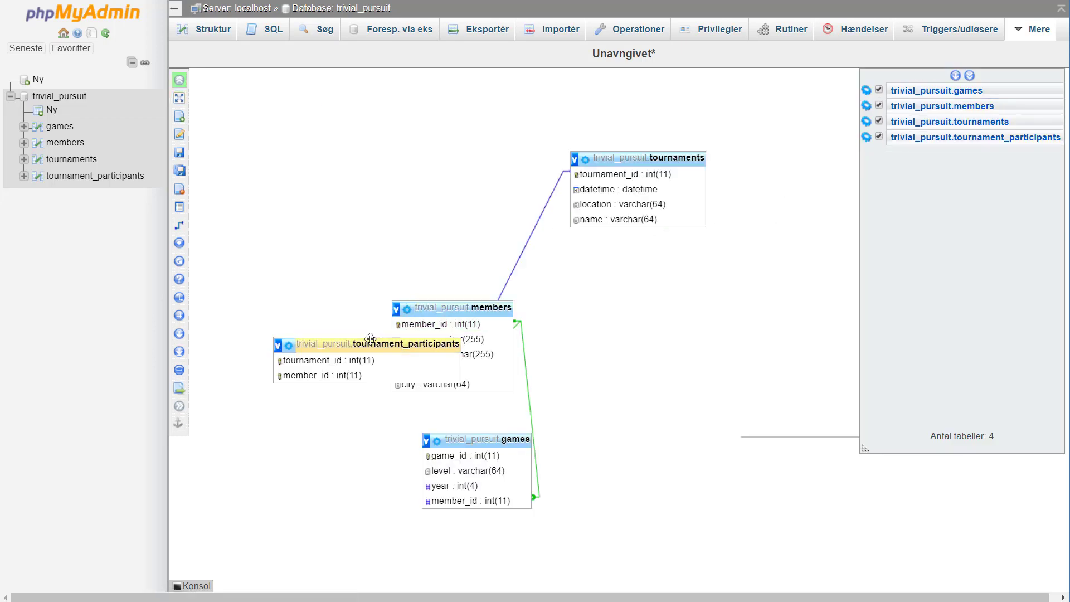
Place tournament_participants between members and tournaments along the diagram's upper area, with games below it.
drag(454, 309, 269, 98)
drag(401, 342, 493, 134)
drag(628, 161, 672, 148)
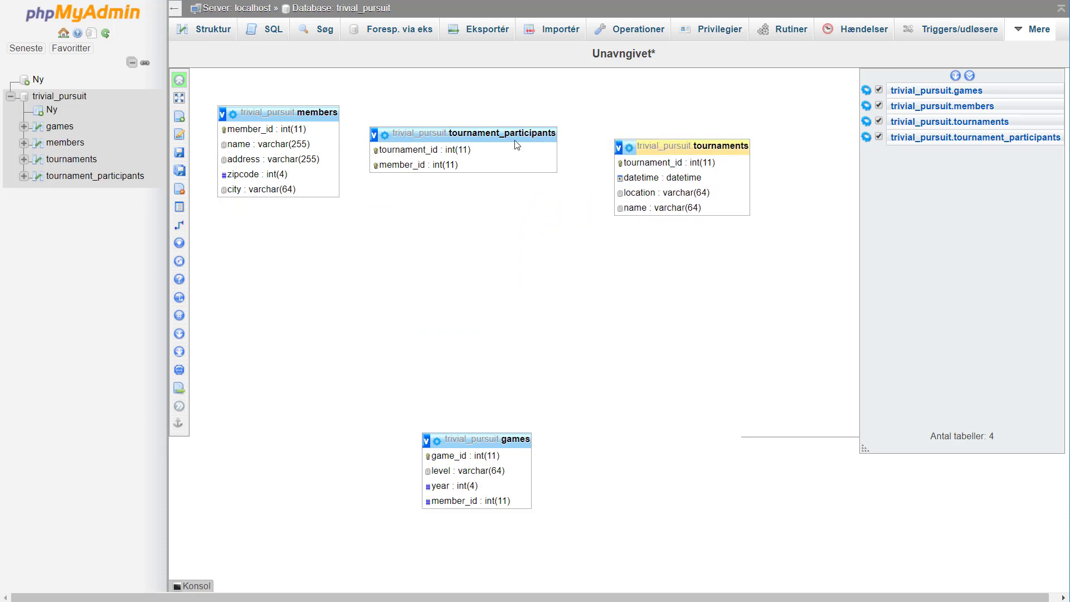
drag(461, 132, 477, 122)
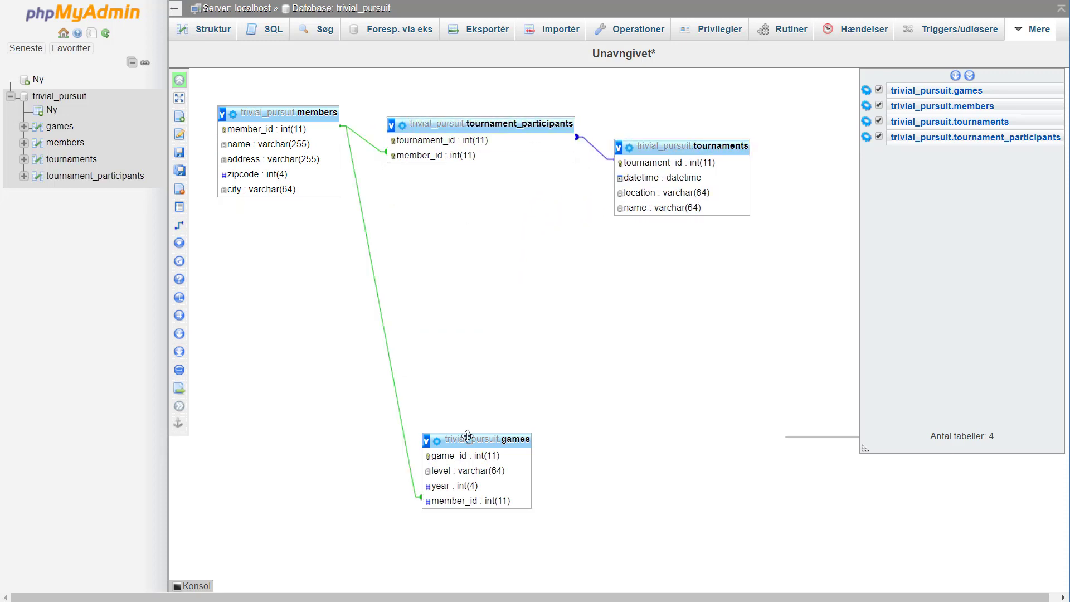
drag(467, 434, 437, 280)
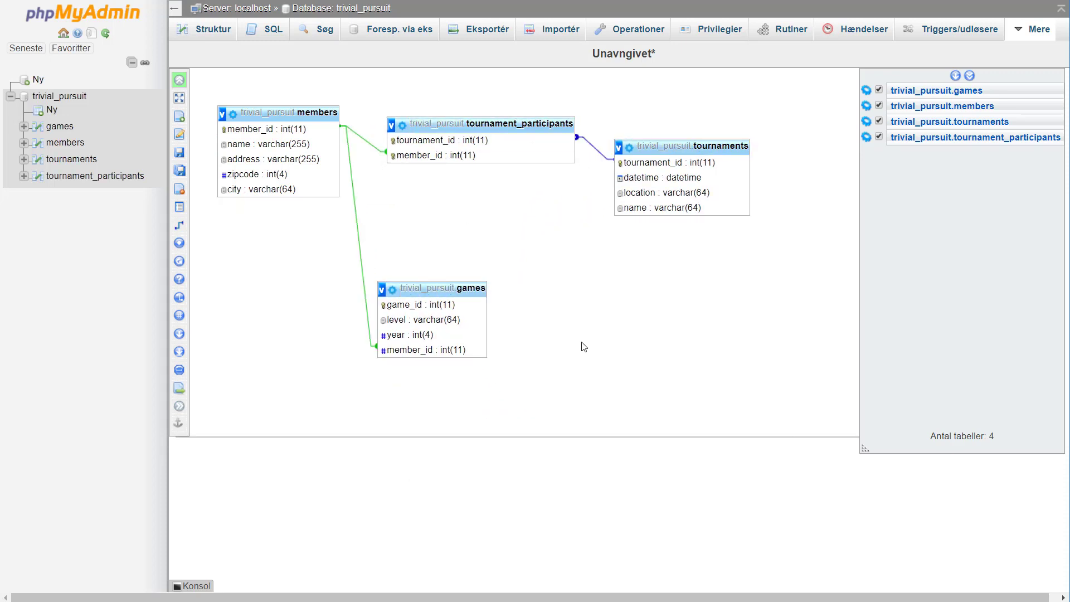